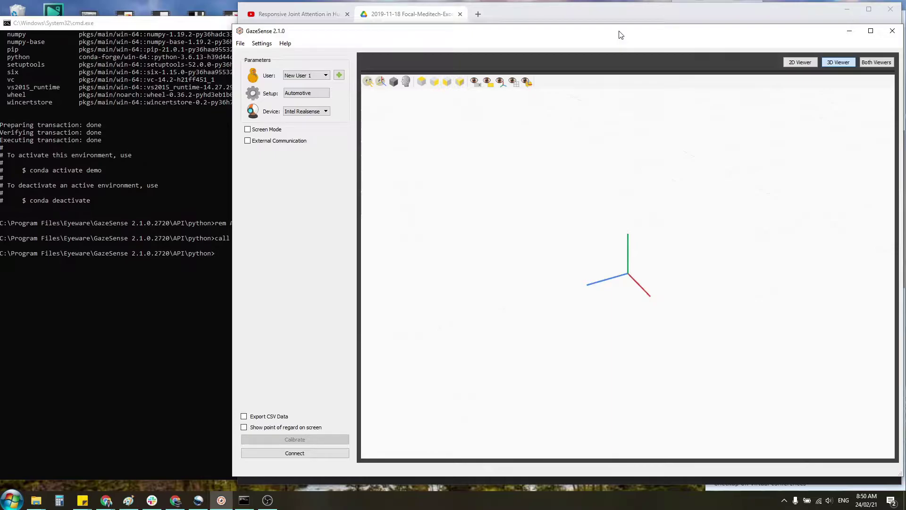
Load the Basic template as the setup to edit
{"action": "left_click", "coordinate": [305, 97]}
{"action": "left_click", "coordinate": [418, 172]}
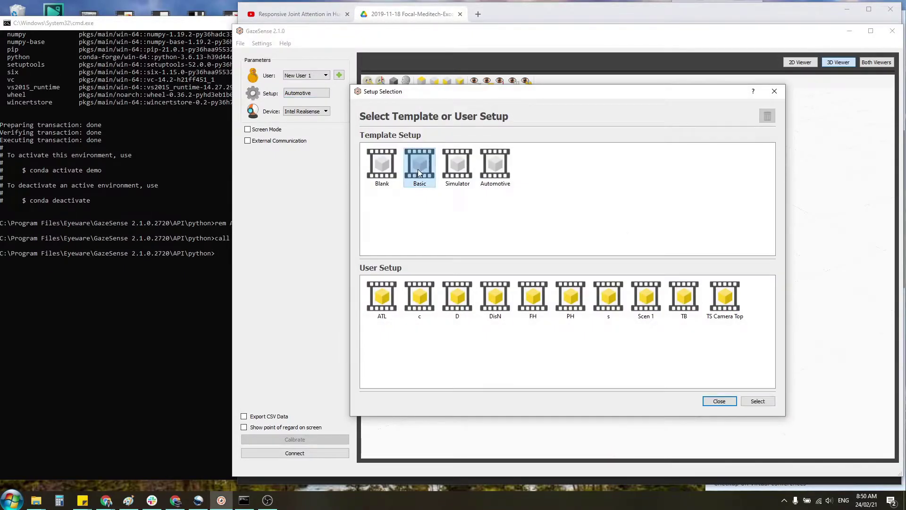
{"action": "left_click", "coordinate": [769, 404]}
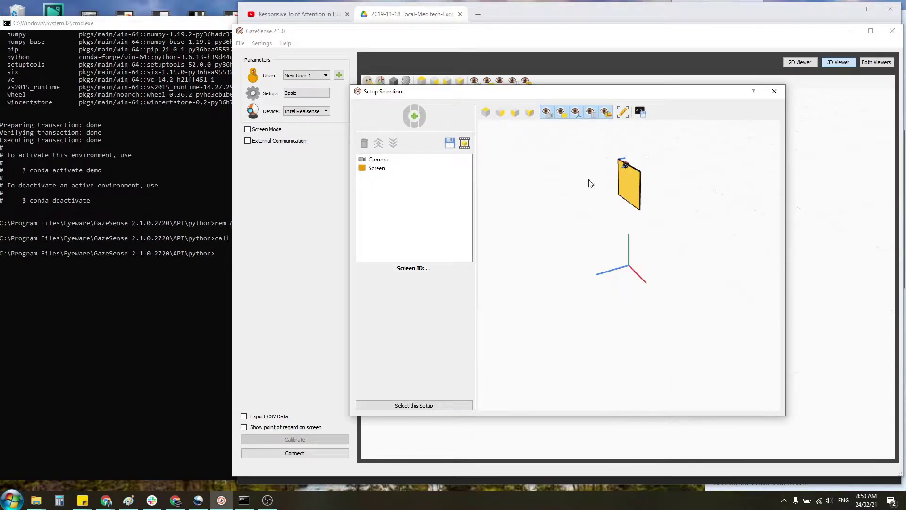
Lay the Screen object flat by setting its X rotation (tilt) to 90°
{"action": "left_click", "coordinate": [380, 169]}
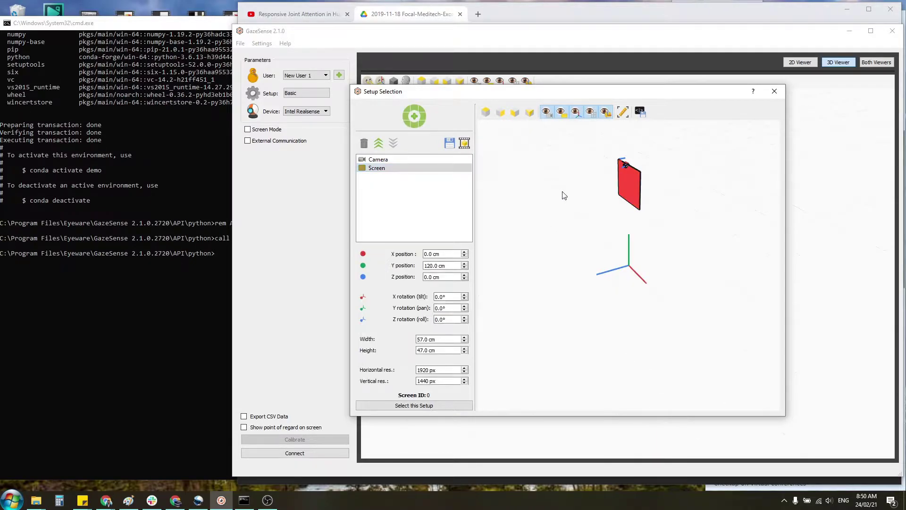
{"action": "scroll", "coordinate": [601, 192], "scroll_direction": "up", "scroll_amount": 3}
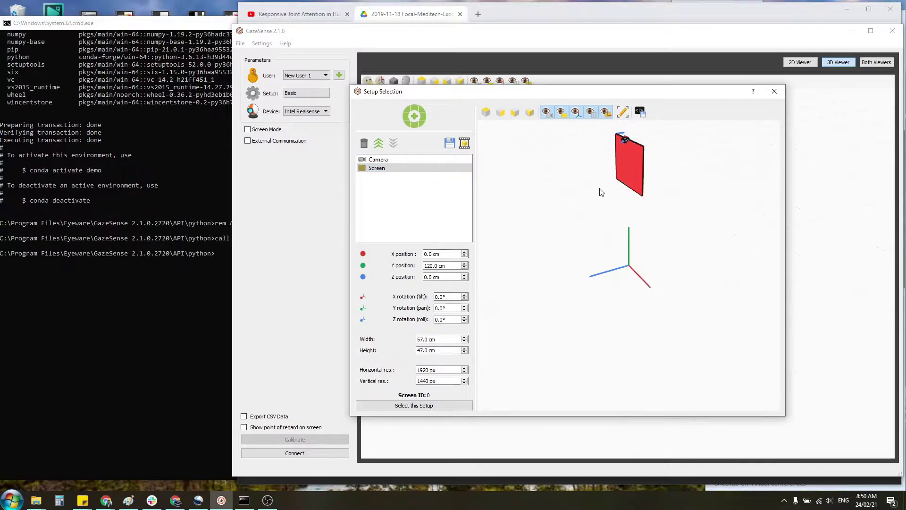
{"action": "middle_click_drag", "start_coordinate": [596, 253], "coordinate": [591, 307]}
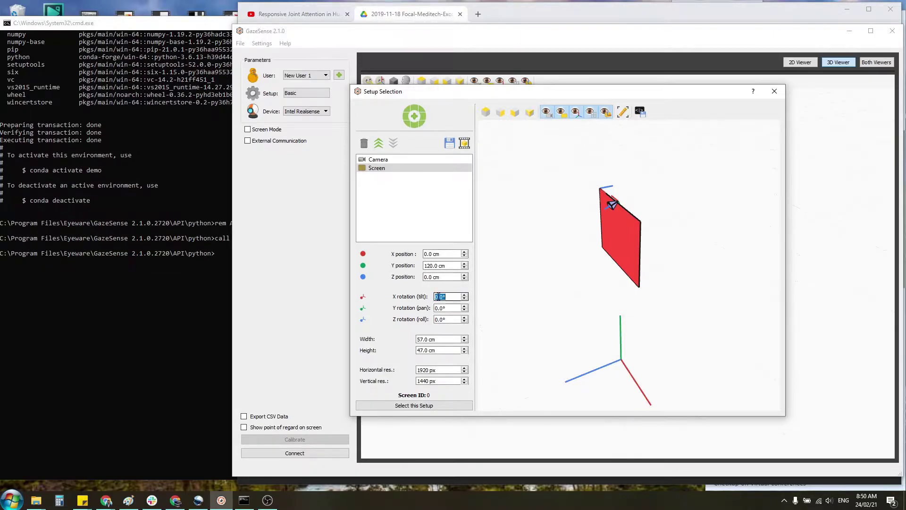
{"action": "type", "text": "90"}
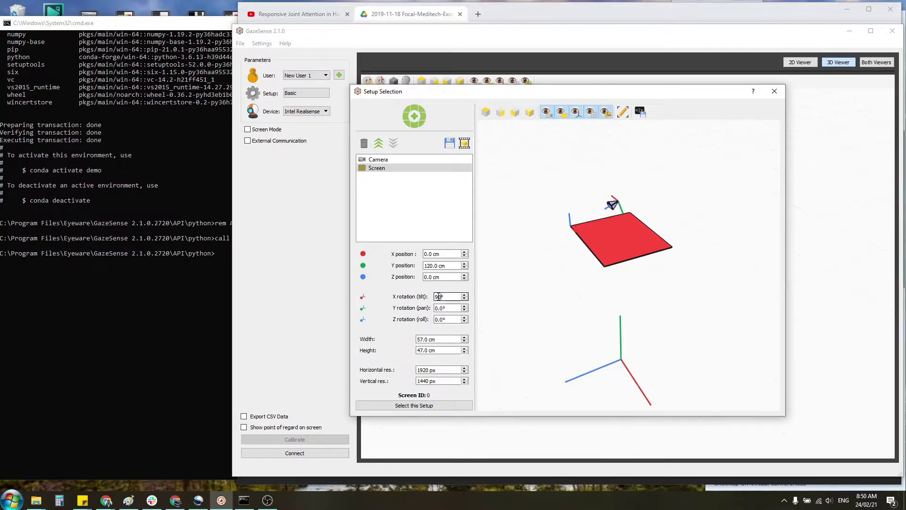
Move the Screen object along Z to a position of 19 cm
{"action": "left_click", "coordinate": [465, 279]}
{"action": "left_click", "coordinate": [465, 279]}
{"action": "left_click", "coordinate": [465, 279]}
{"action": "left_click", "coordinate": [465, 279]}
{"action": "left_click", "coordinate": [465, 279]}
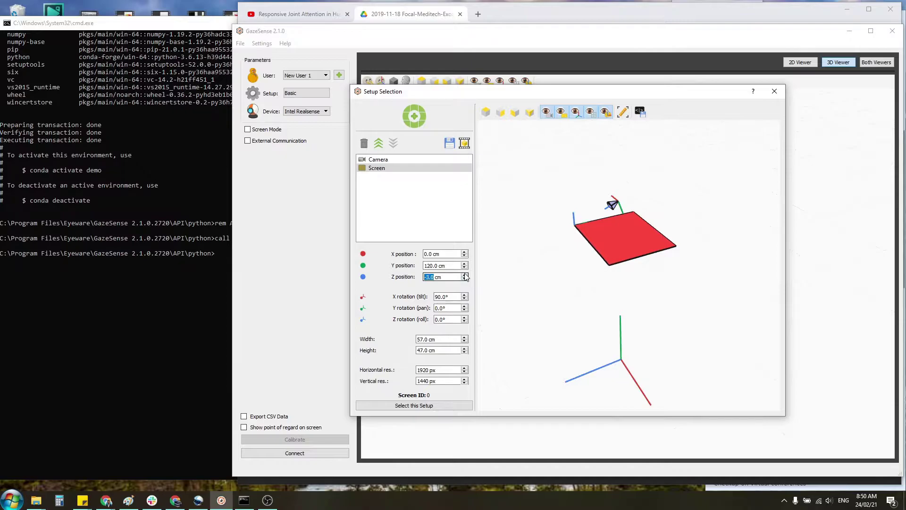
{"action": "left_click", "coordinate": [465, 278]}
{"action": "left_click", "coordinate": [465, 279]}
{"action": "left_click", "coordinate": [465, 279]}
{"action": "left_click", "coordinate": [464, 279]}
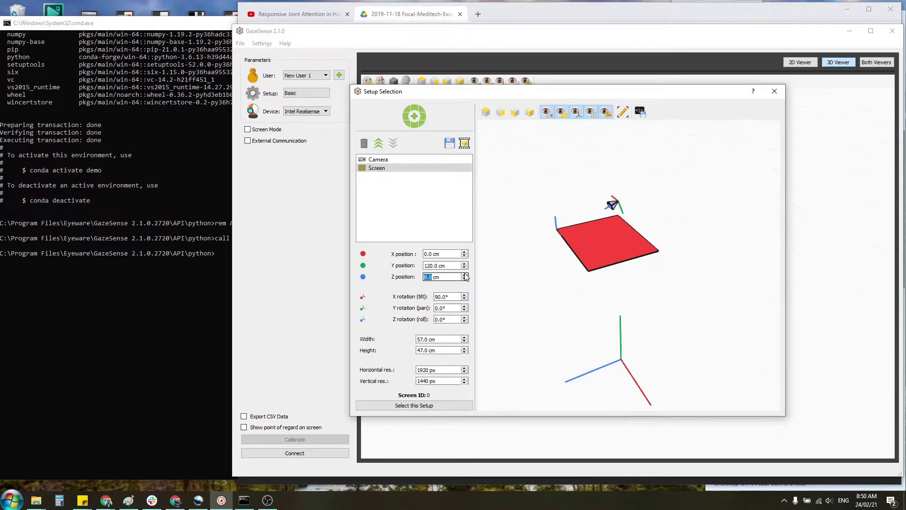
{"action": "left_click", "coordinate": [465, 279]}
{"action": "left_click", "coordinate": [465, 279]}
{"action": "left_click", "coordinate": [465, 279]}
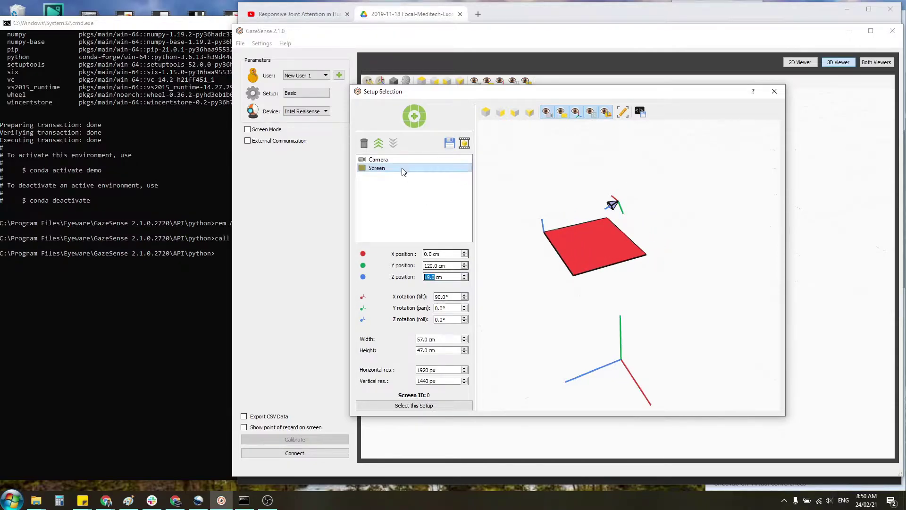
Lower the Camera object to a Y position of 126 cm
{"action": "left_click", "coordinate": [392, 159]}
{"action": "left_click", "coordinate": [464, 272]}
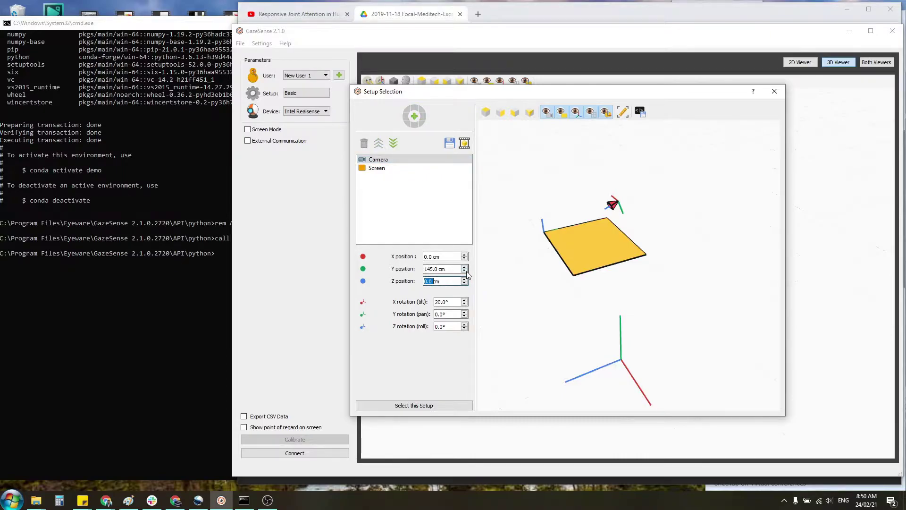
{"action": "left_click", "coordinate": [465, 271]}
{"action": "left_click", "coordinate": [465, 271]}
{"action": "left_click", "coordinate": [464, 272]}
{"action": "left_click", "coordinate": [464, 272]}
{"action": "left_click", "coordinate": [464, 272]}
{"action": "left_click", "coordinate": [465, 272]}
{"action": "left_click", "coordinate": [465, 271]}
{"action": "left_click", "coordinate": [465, 272]}
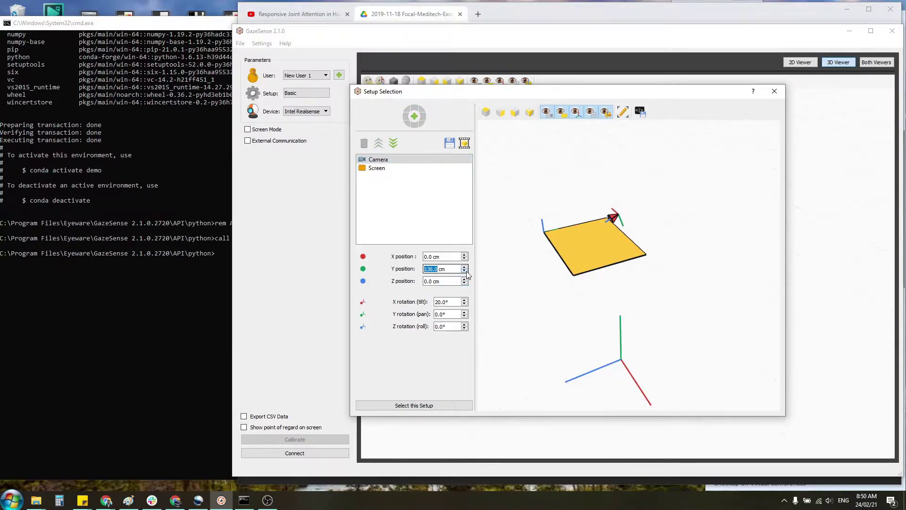
{"action": "left_click", "coordinate": [465, 271]}
{"action": "left_click", "coordinate": [465, 271]}
{"action": "left_click", "coordinate": [465, 272]}
{"action": "left_click", "coordinate": [465, 272]}
{"action": "left_click", "coordinate": [464, 271]}
{"action": "left_click", "coordinate": [465, 271]}
{"action": "left_click", "coordinate": [465, 271]}
Set the Camera's X rotation (tilt) to -10°
{"action": "left_click", "coordinate": [452, 300]}
{"action": "type", "text": "-"}
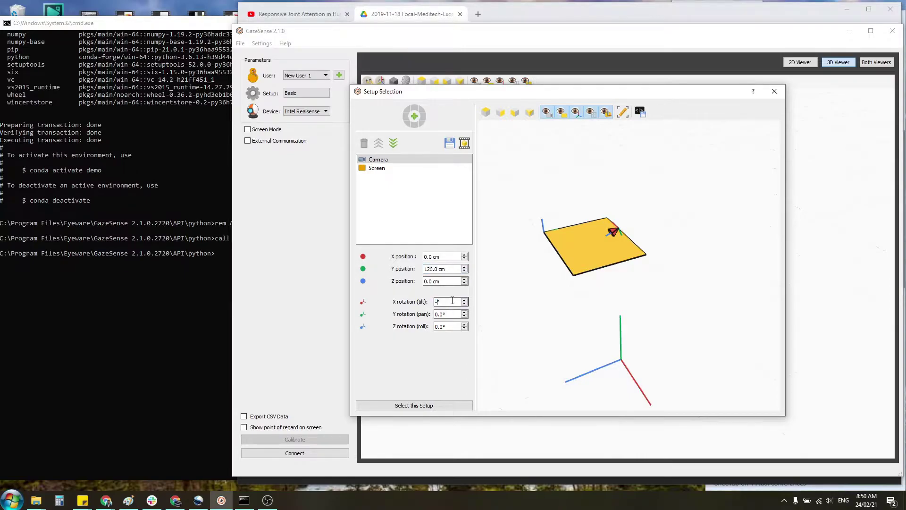
{"action": "type", "text": "10"}
Set the Screen object's width and height to 70 cm each and apply the setup under the name "table"
{"action": "left_click_drag", "start_coordinate": [590, 258], "coordinate": [572, 240]}
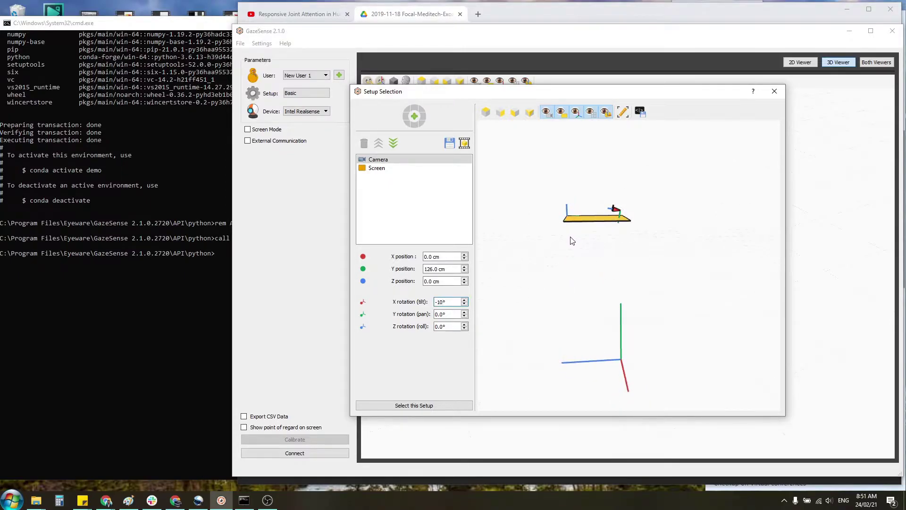
{"action": "scroll", "coordinate": [623, 222], "scroll_direction": "up", "scroll_amount": 5}
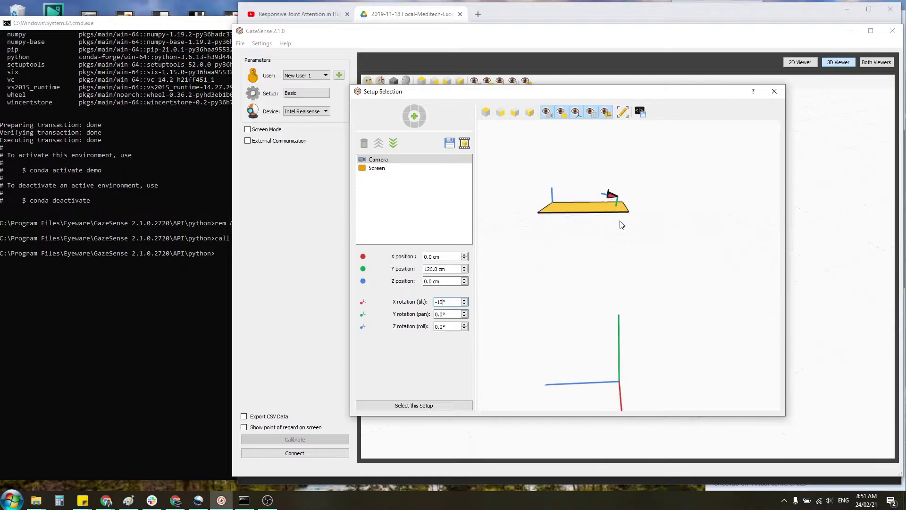
{"action": "scroll", "coordinate": [627, 250], "scroll_direction": "down", "scroll_amount": 5}
{"action": "left_click_drag", "start_coordinate": [633, 271], "coordinate": [694, 265]}
{"action": "scroll", "coordinate": [694, 265], "scroll_direction": "down", "scroll_amount": 3}
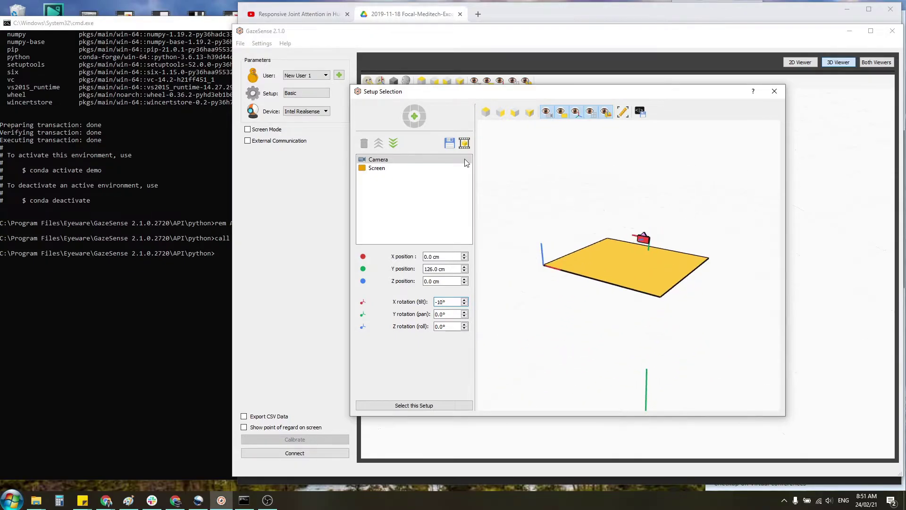
{"action": "left_click", "coordinate": [404, 168]}
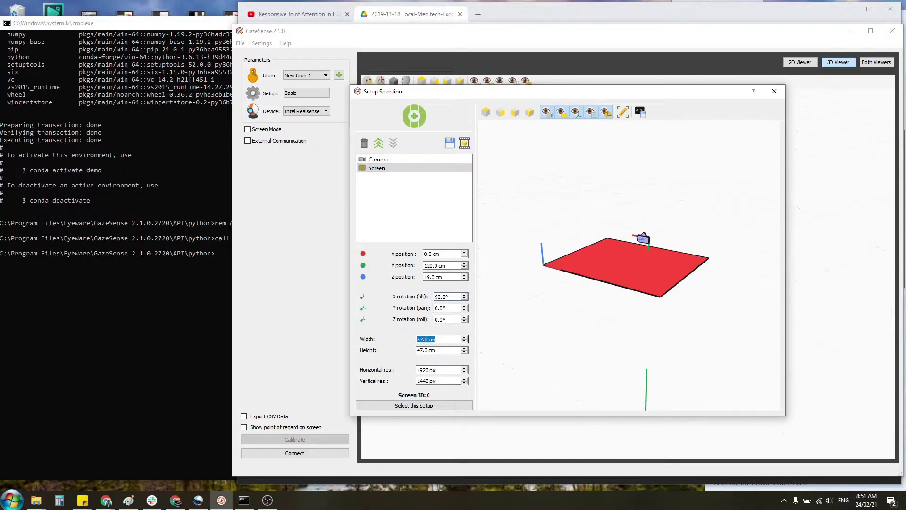
{"action": "type", "text": "70"}
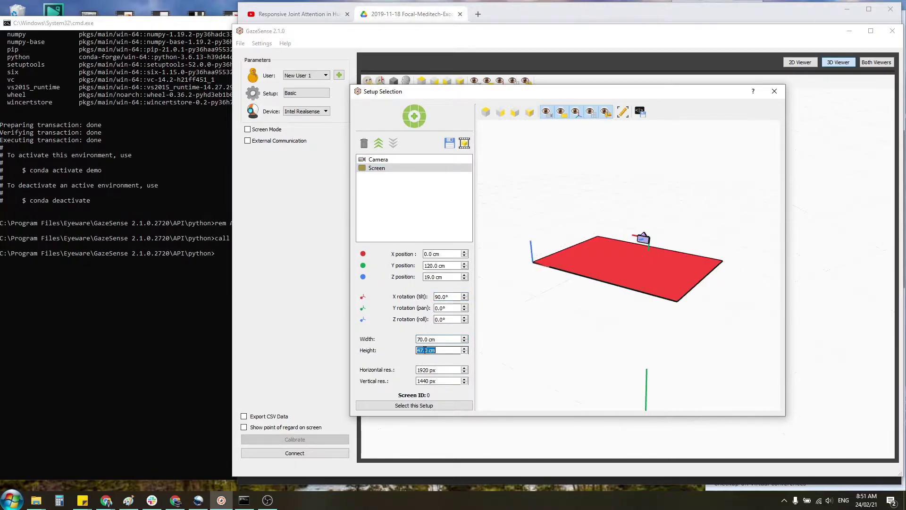
{"action": "type", "text": "70"}
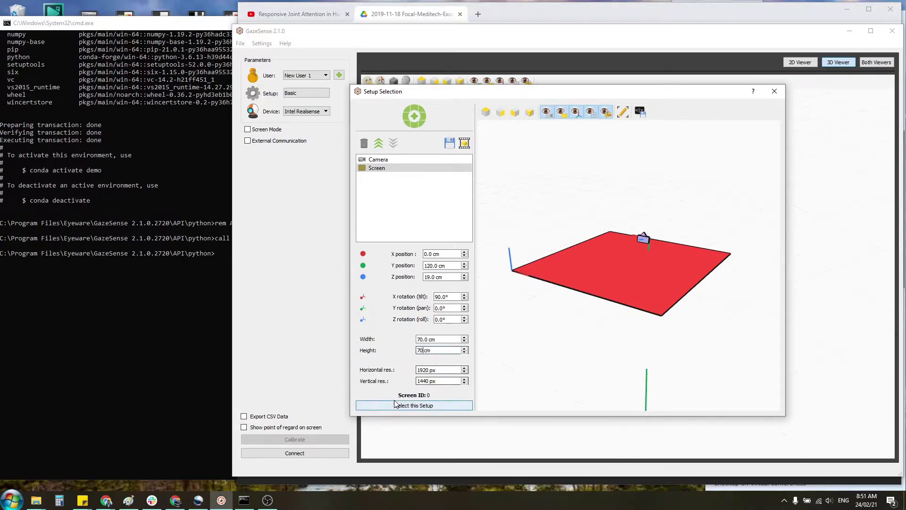
{"action": "left_click", "coordinate": [410, 405]}
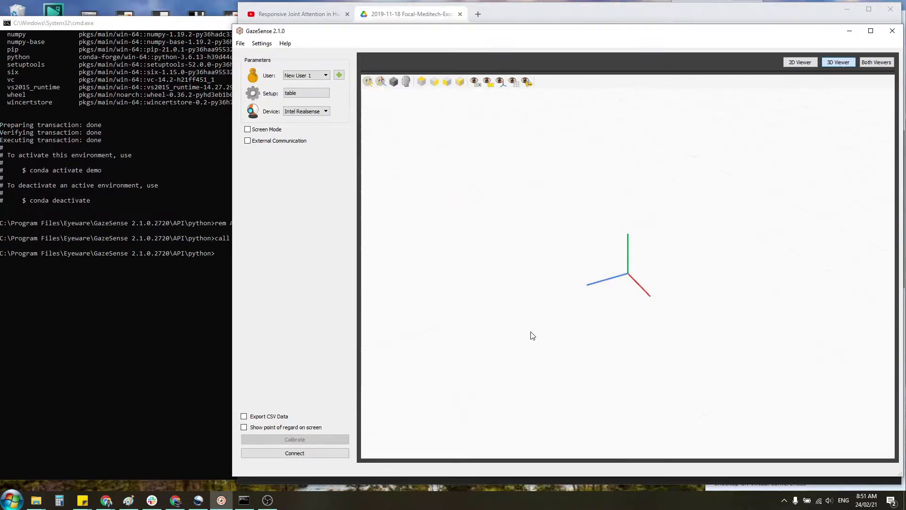
Enable external communication on port 12000 and connect the Intel Realsense device
{"action": "left_click", "coordinate": [248, 141]}
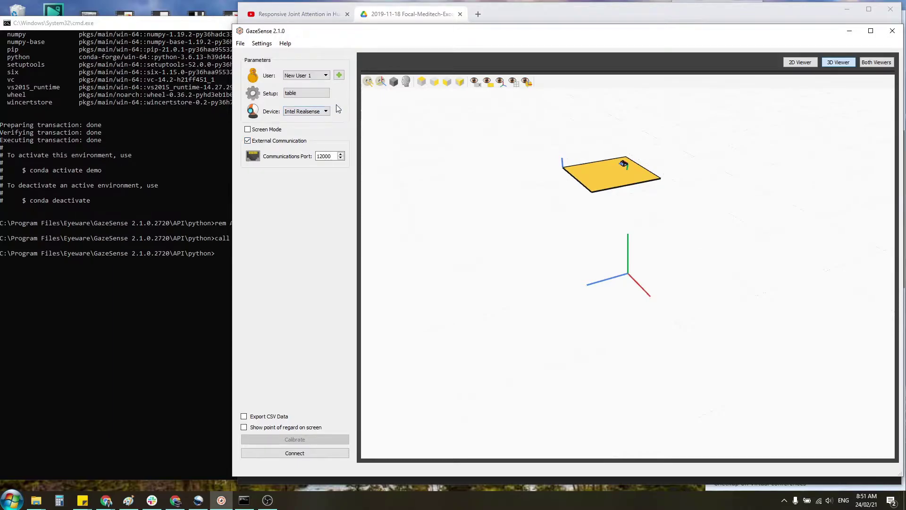
{"action": "left_click", "coordinate": [297, 453]}
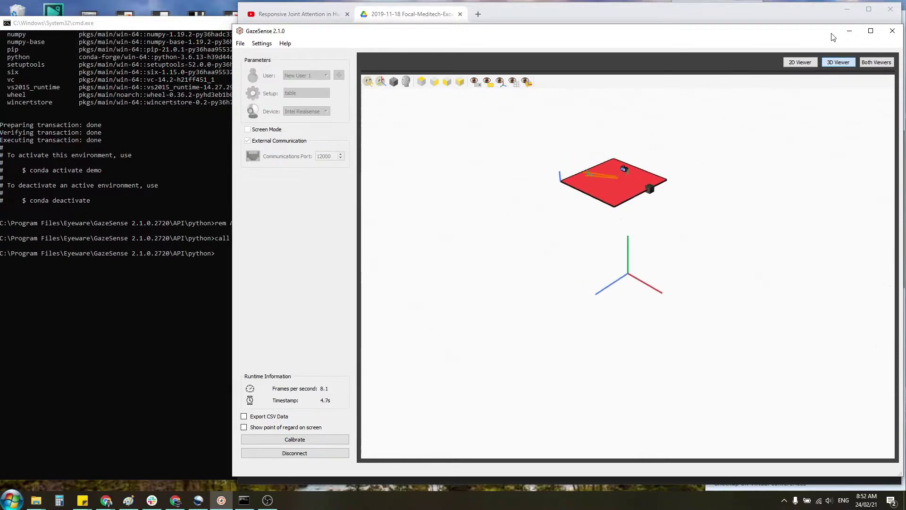
Show the 2D and 3D viewers together and give the 3D view more room
{"action": "left_click", "coordinate": [877, 63]}
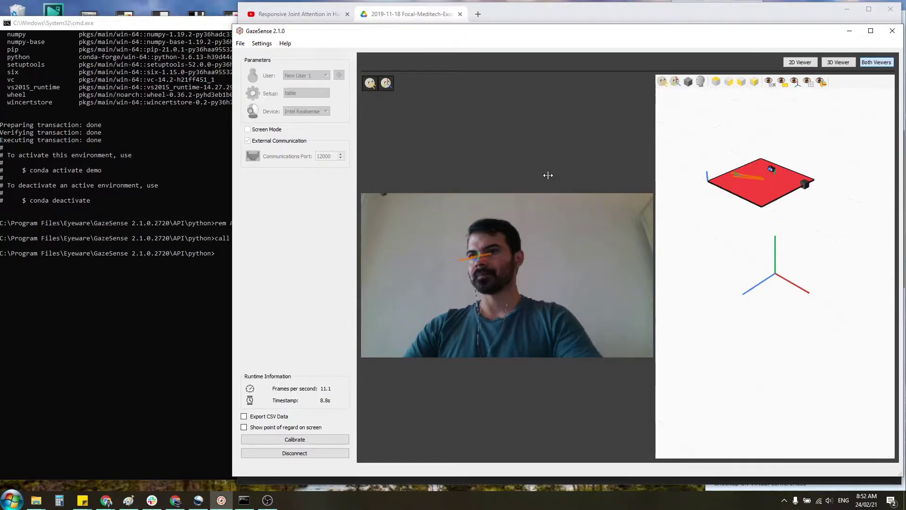
{"action": "left_click_drag", "start_coordinate": [524, 164], "coordinate": [561, 171]}
{"action": "left_click_drag", "start_coordinate": [773, 170], "coordinate": [789, 250]}
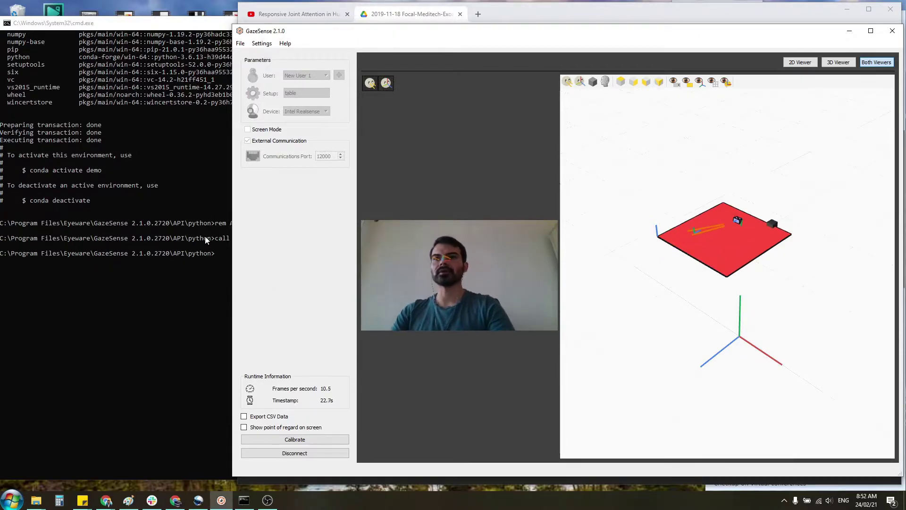
Switch to the command prompt and activate the conda environment "demo"
{"action": "left_click", "coordinate": [223, 254]}
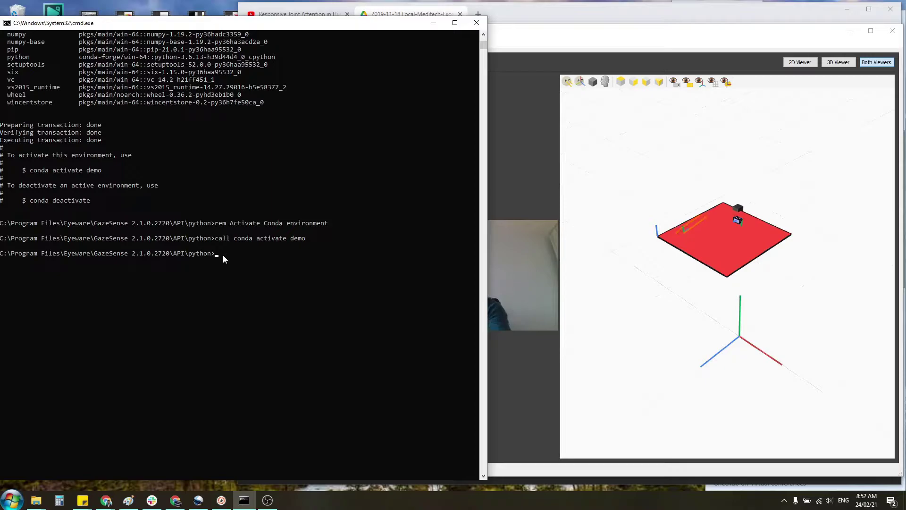
{"action": "type", "text": "conda activate d"}
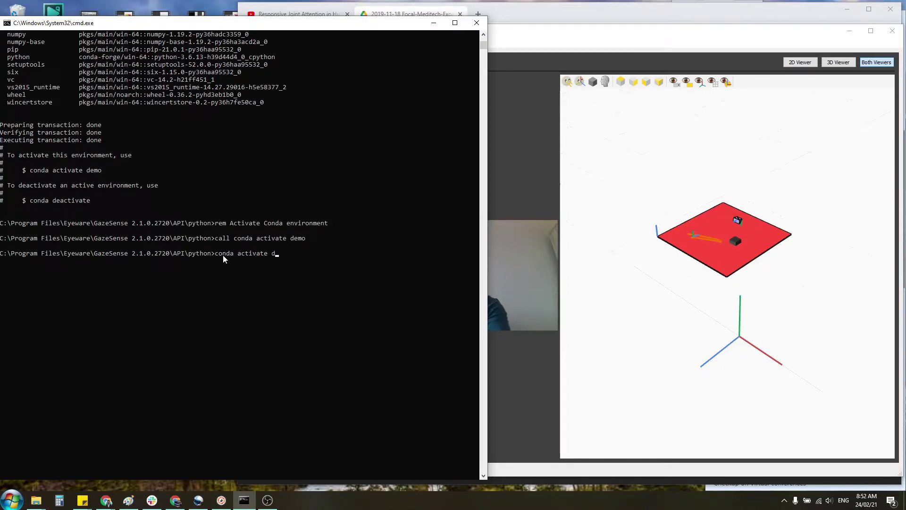
{"action": "type", "text": "emo"}
{"action": "key", "text": "Return"}
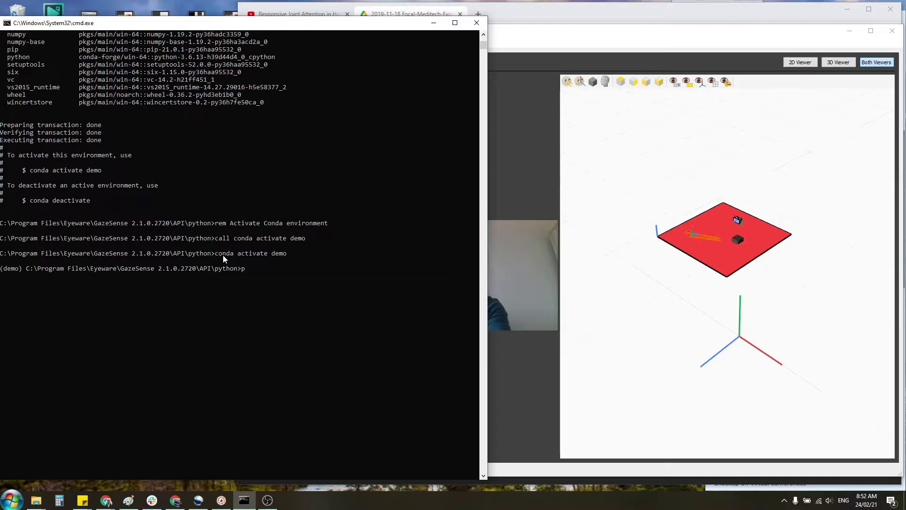
Run client_sample.py with Python to stream the tracking data, and shift the command prompt window to reveal the viewers
{"action": "type", "text": "python client)"}
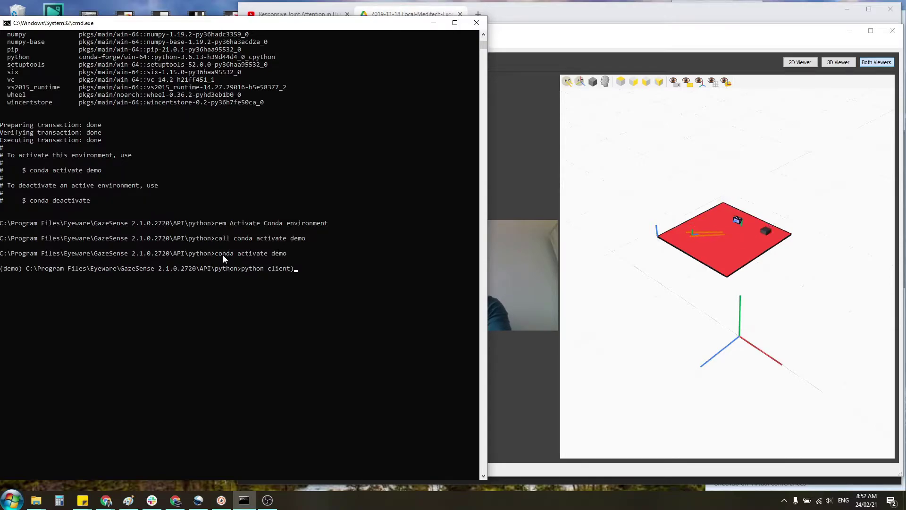
{"action": "key", "text": "BackSpace"}
{"action": "type", "text": "_sam"}
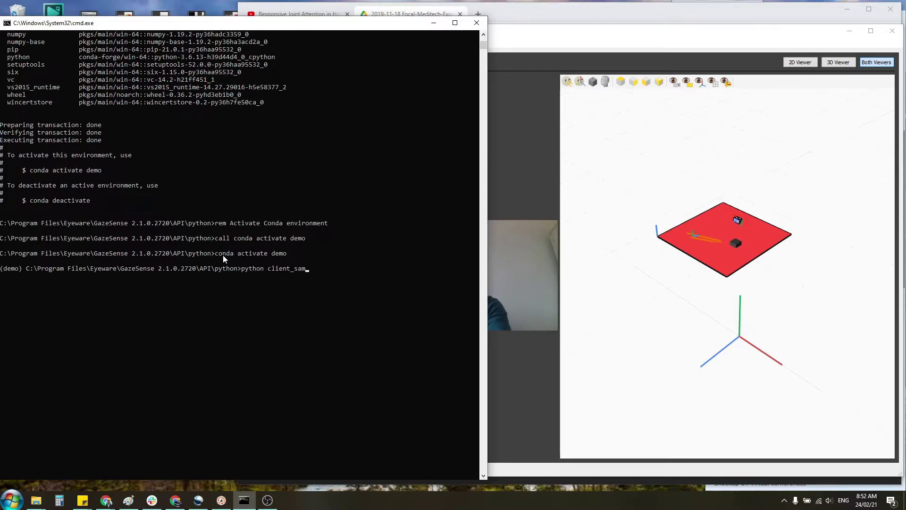
{"action": "type", "text": "ple.py"}
{"action": "key", "text": "Return"}
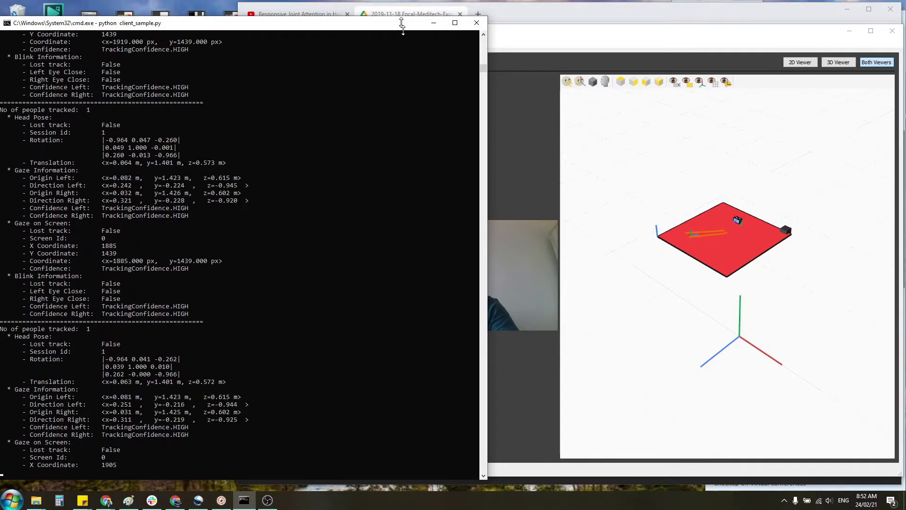
{"action": "left_click_drag", "start_coordinate": [402, 18], "coordinate": [404, 43]}
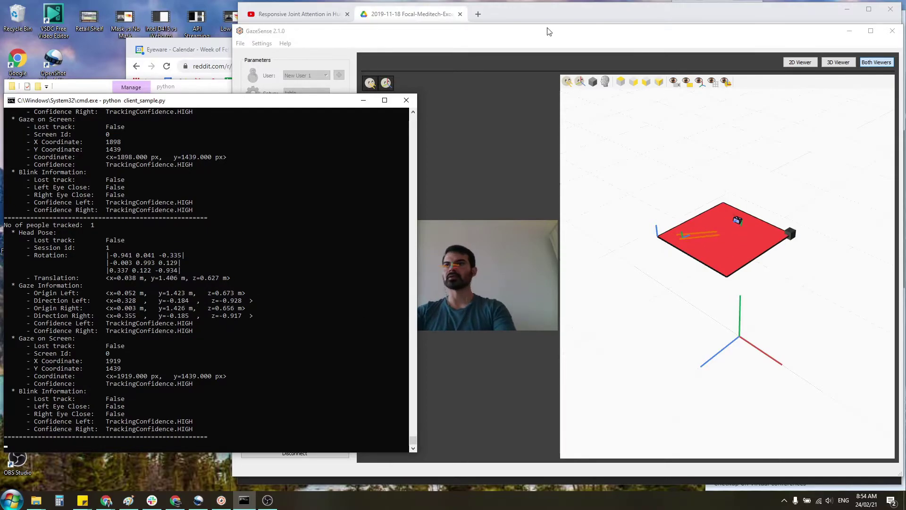
Switch to the browser and play the YouTube video "Responsive Joint Attention in Human-Robot Interaction", replaying it from about 0:21
{"action": "left_click", "coordinate": [315, 9]}
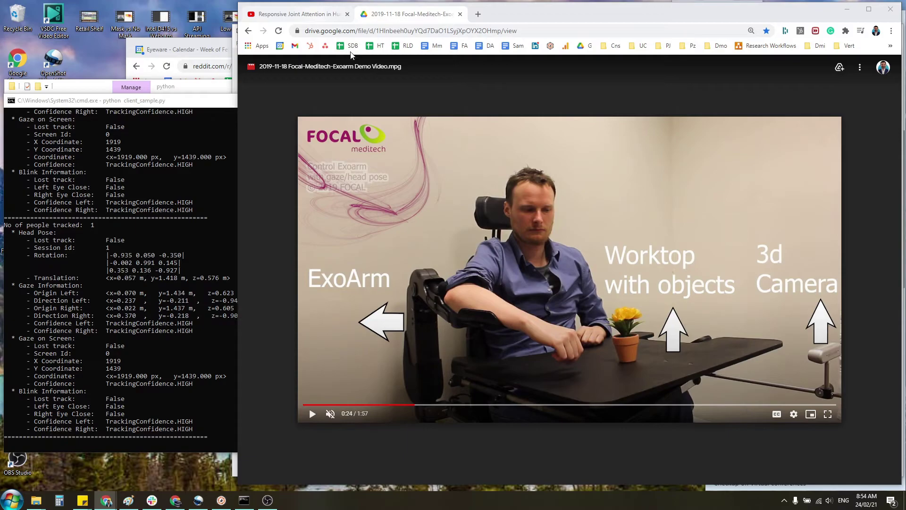
{"action": "left_click", "coordinate": [295, 13]}
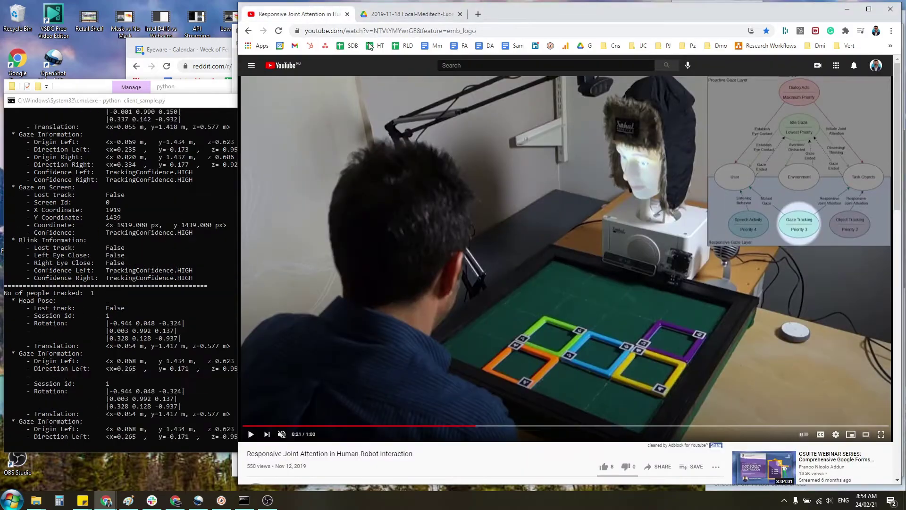
{"action": "left_click", "coordinate": [529, 187]}
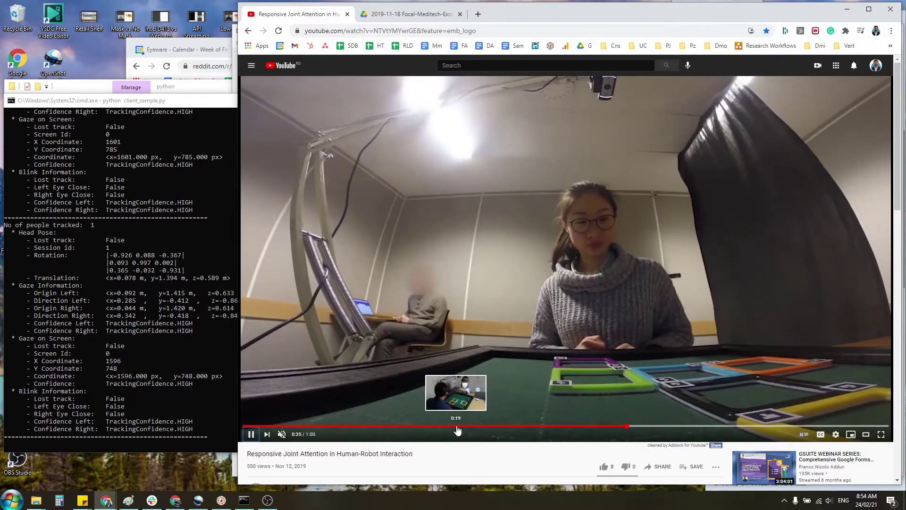
{"action": "left_click", "coordinate": [458, 426]}
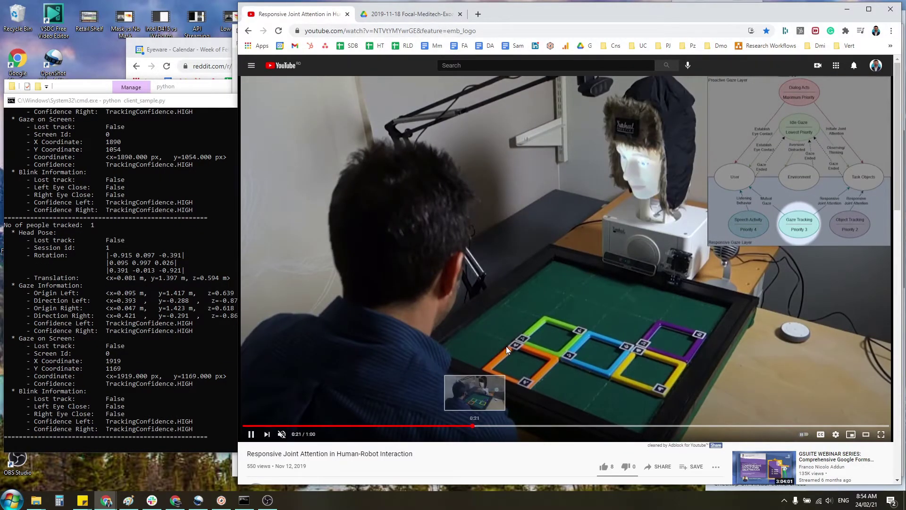
Play the Focal-Meditech-Exoarm demo video that is open in Google Drive
{"action": "key", "text": "ctrl+Tab"}
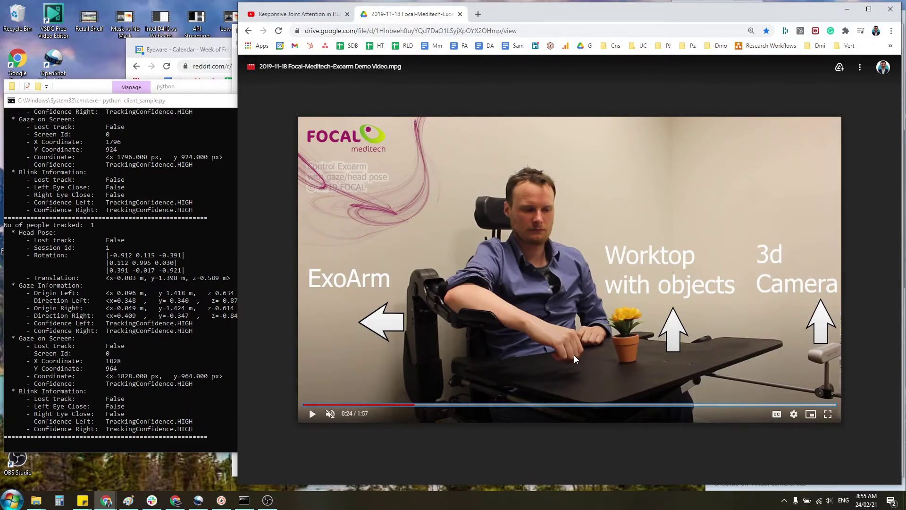
{"action": "left_click", "coordinate": [312, 414]}
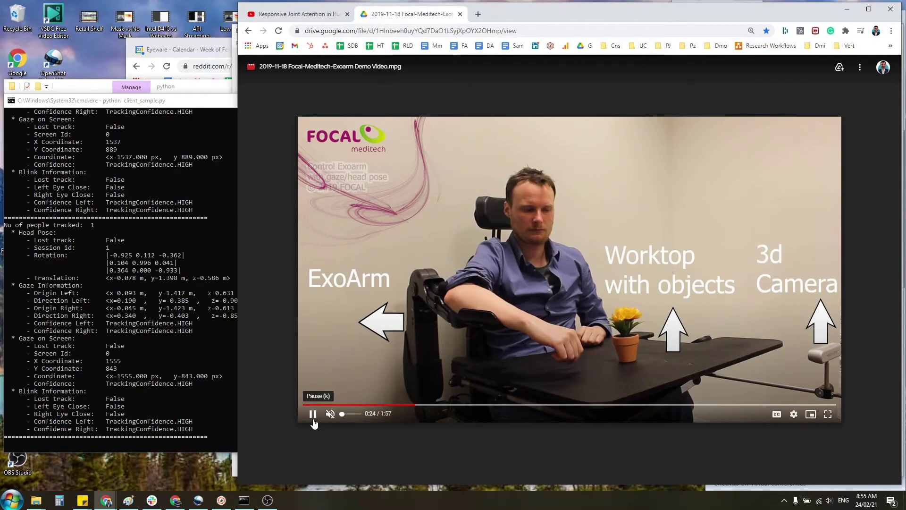